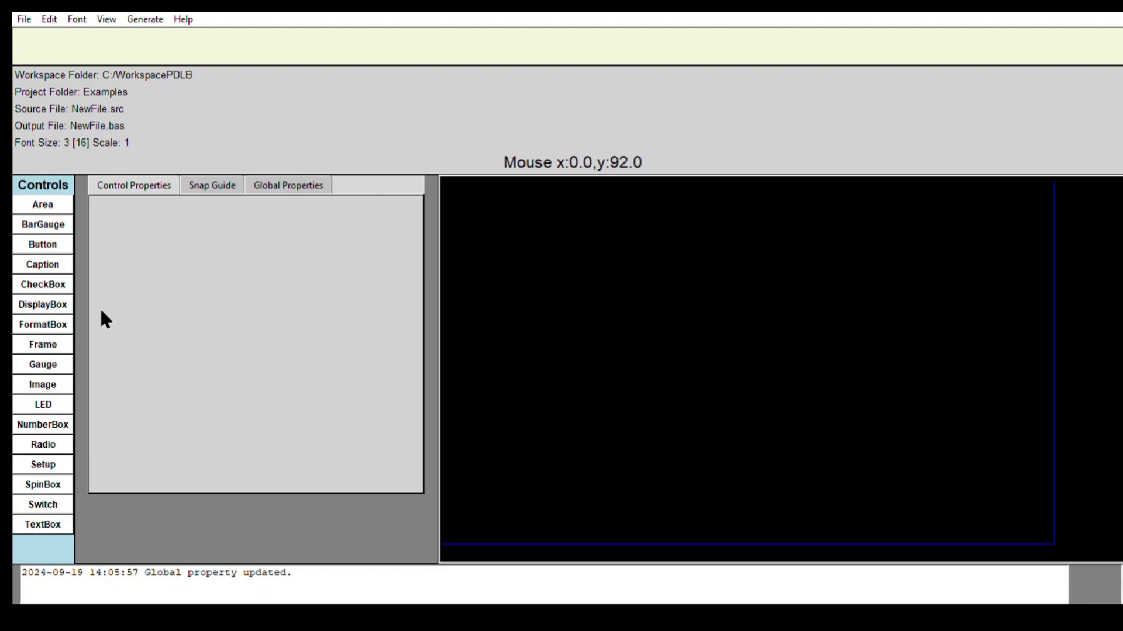
Step: Place a Button control on the empty display layout and reposition it at about X 119, Y 198
{"action": "left_click", "coordinate": [70, 343]}
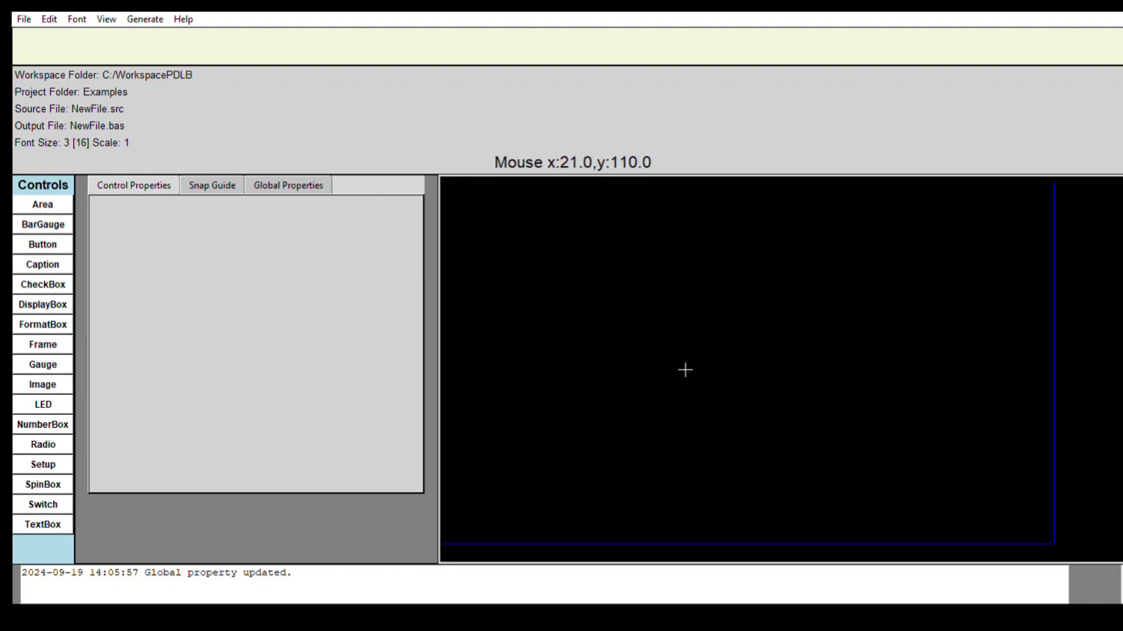
{"action": "left_click", "coordinate": [770, 380]}
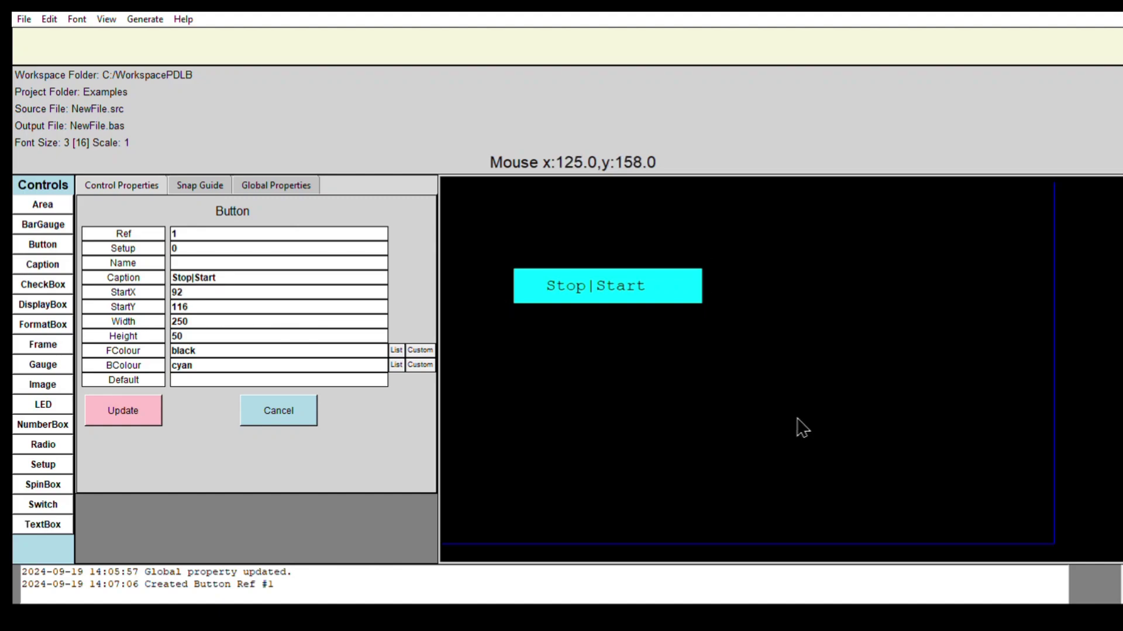
{"action": "left_click_drag", "start_coordinate": [766, 412], "coordinate": [824, 483]}
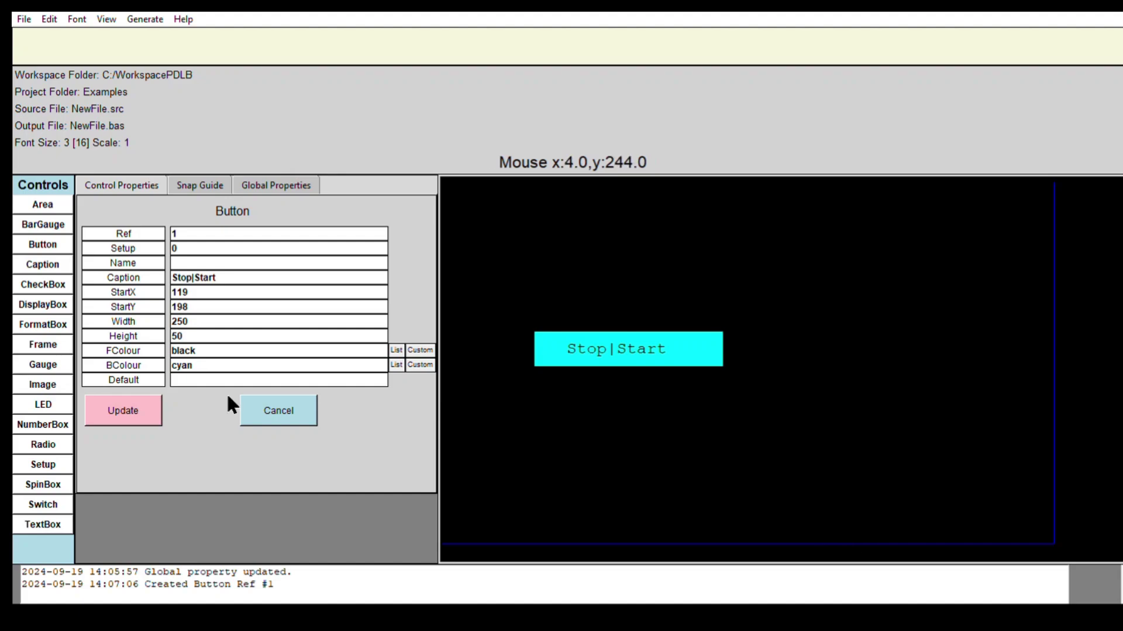
Step: Replace the button's Stop|Start caption with Home and apply the update
{"action": "key", "text": "Tab"}
{"action": "type", "text": "home"}
{"action": "key", "text": "BackSpace"}
{"action": "key", "text": "BackSpace"}
{"action": "key", "text": "BackSpace"}
{"action": "key", "text": "BackSpace"}
{"action": "type", "text": "Home"}
{"action": "key", "text": "Return"}
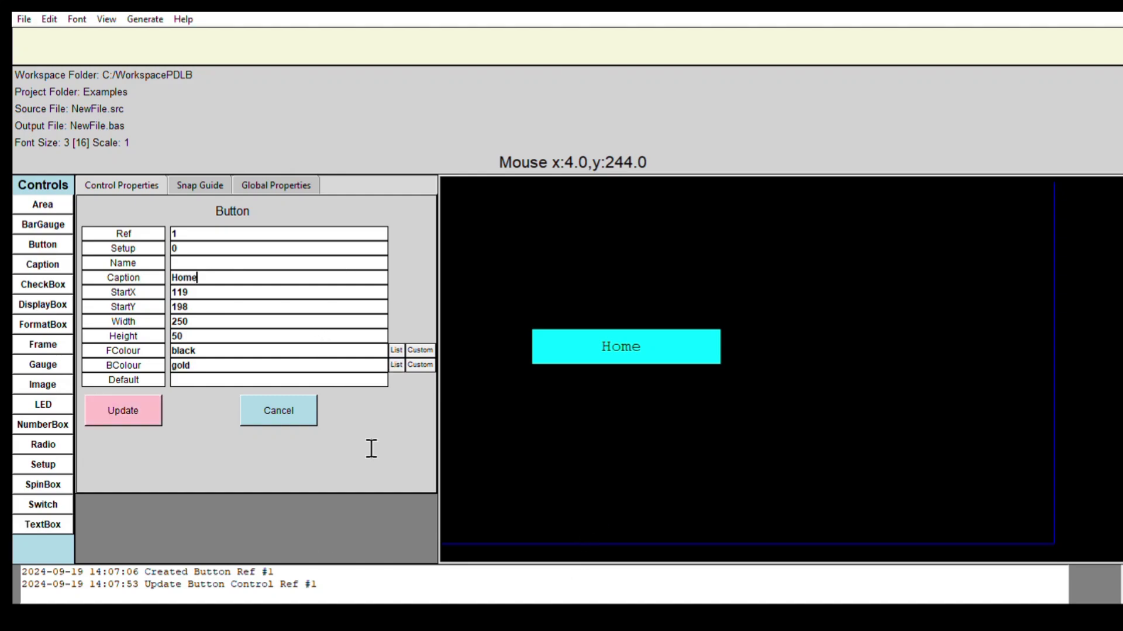
Step: Set the Home button's background colour to gold and its foreground colour to red
{"action": "key", "text": "Return"}
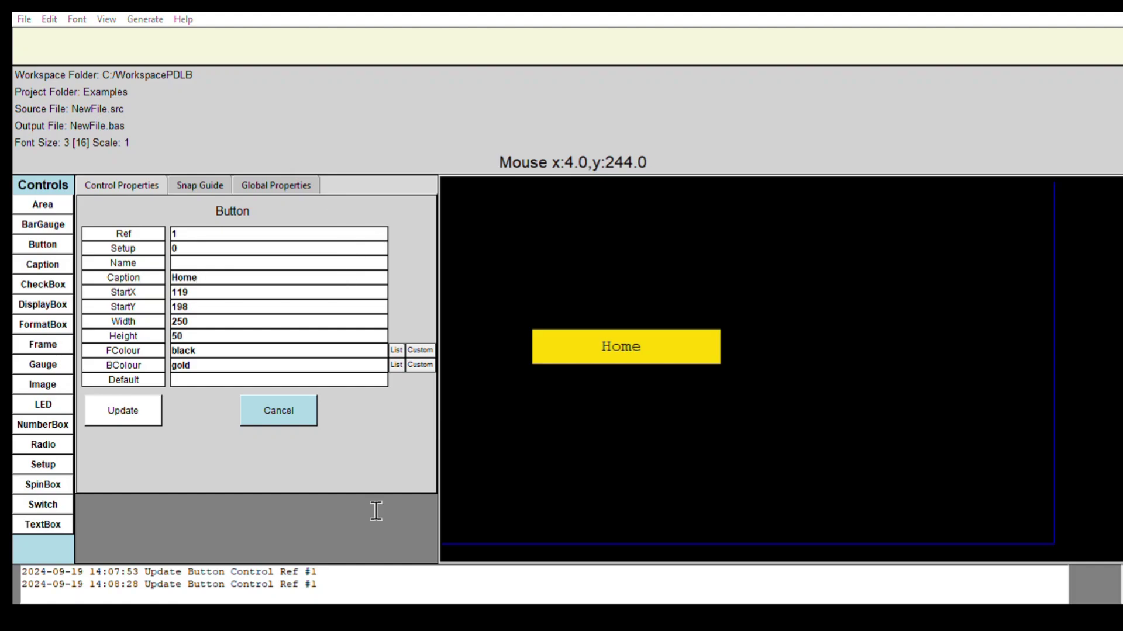
{"action": "key", "text": "Return"}
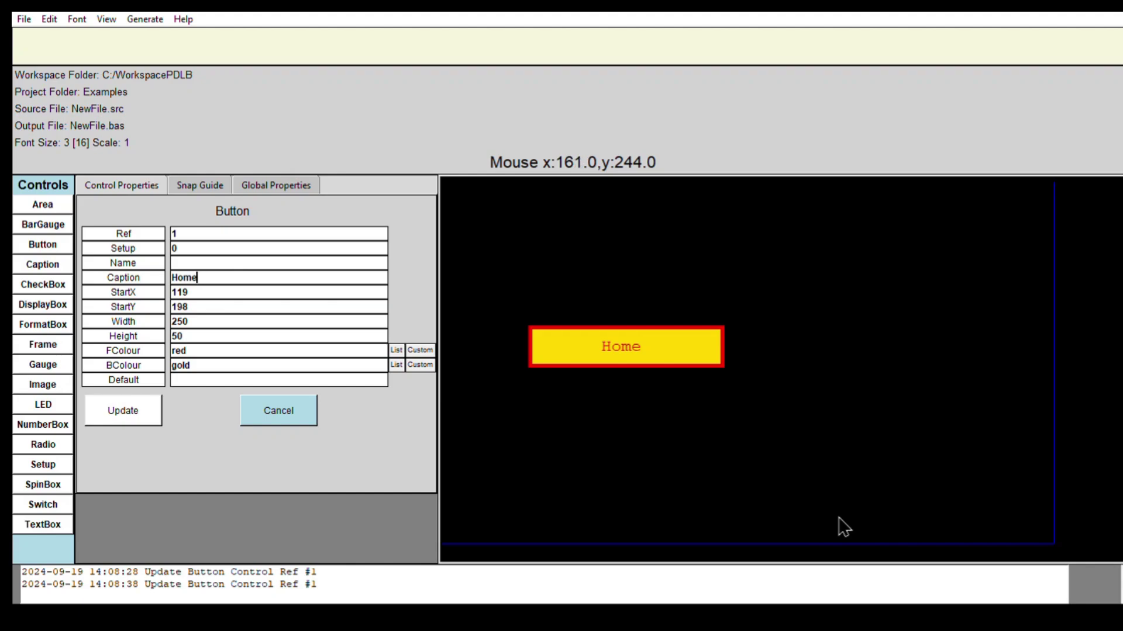
Step: Move the Home button to about X 249, Y 205 and resize it to about 197 wide by 121 high
{"action": "left_click_drag", "start_coordinate": [842, 517], "coordinate": [998, 519]}
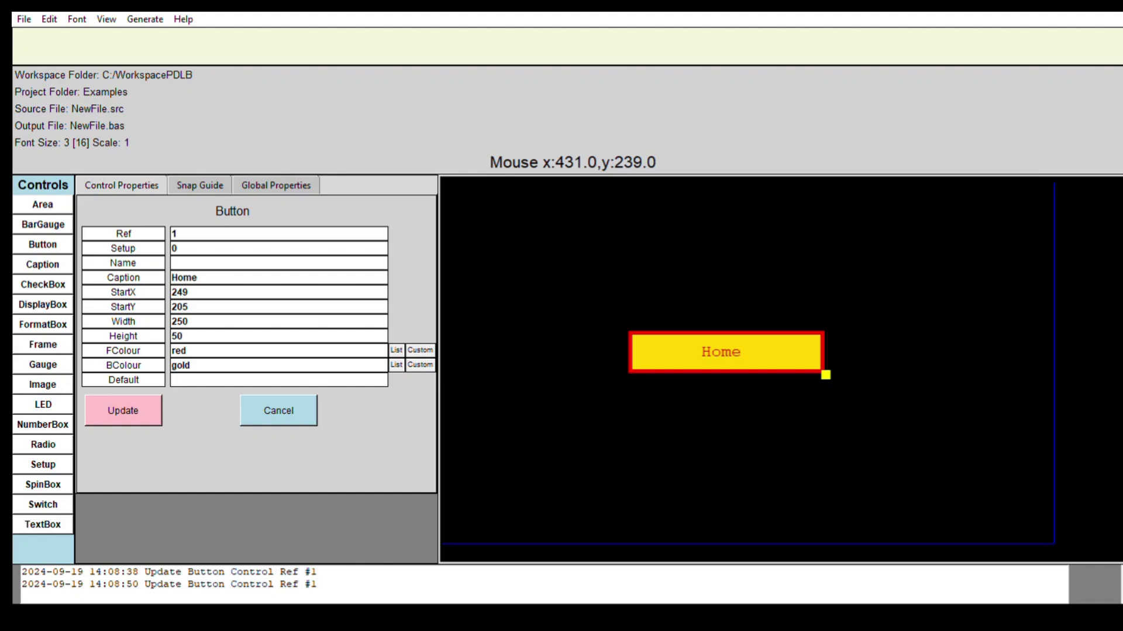
{"action": "left_click_drag", "start_coordinate": [825, 374], "coordinate": [851, 409]}
{"action": "left_click_drag", "start_coordinate": [851, 409], "coordinate": [782, 427]}
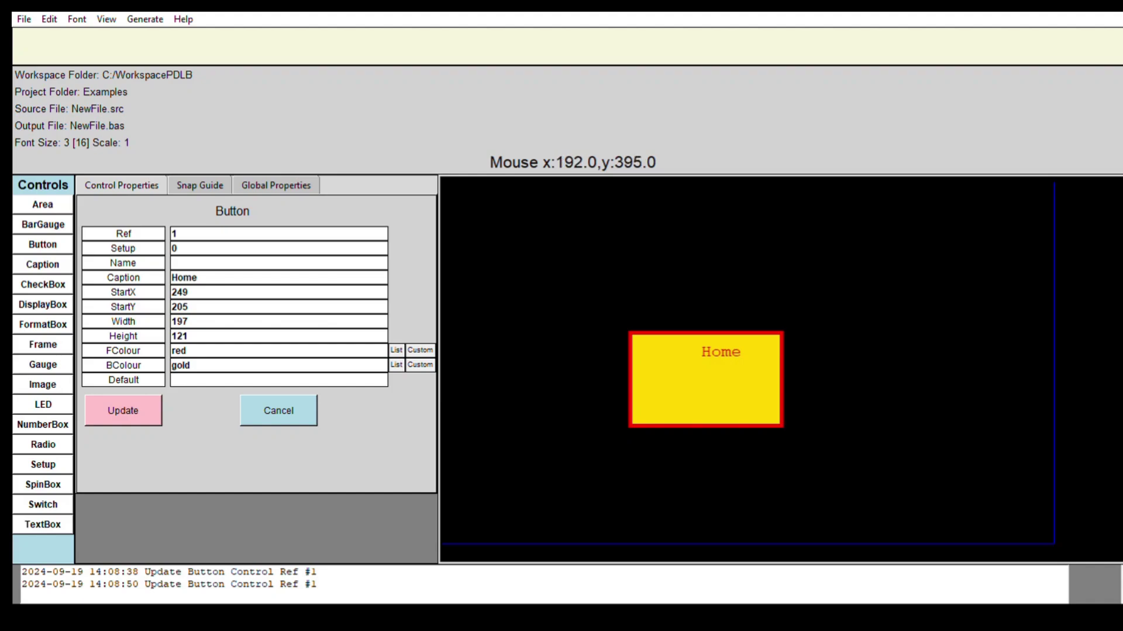
{"action": "key", "text": "Return"}
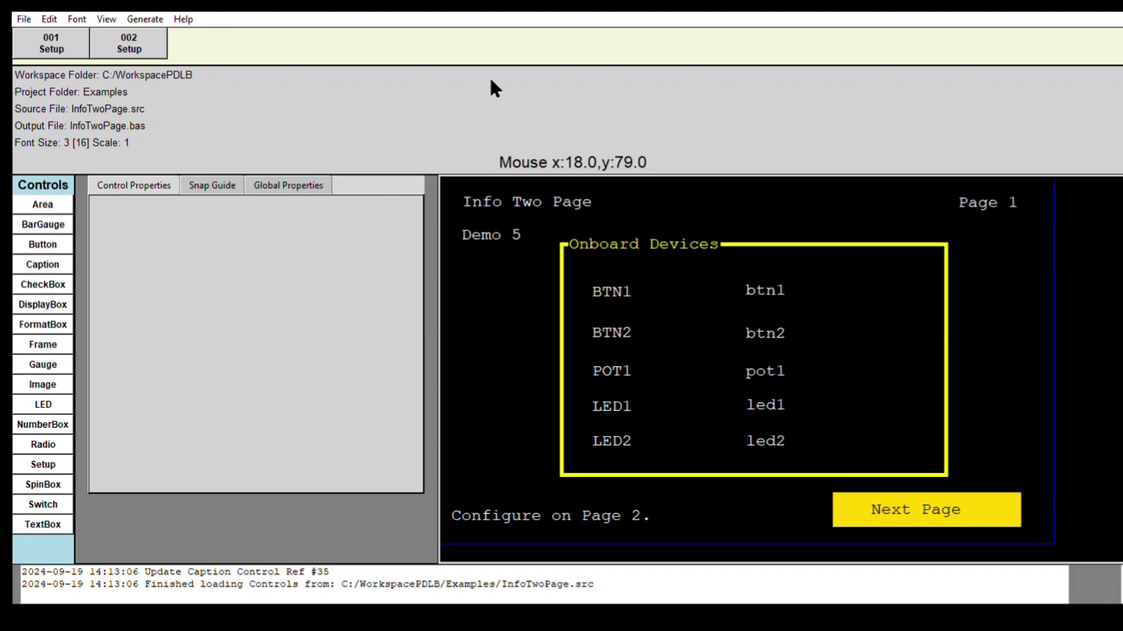
Step: Examine both pages of the InfoTwoPage layout by switching between Setup 001 and Setup 002
{"action": "key", "text": "Page_Down"}
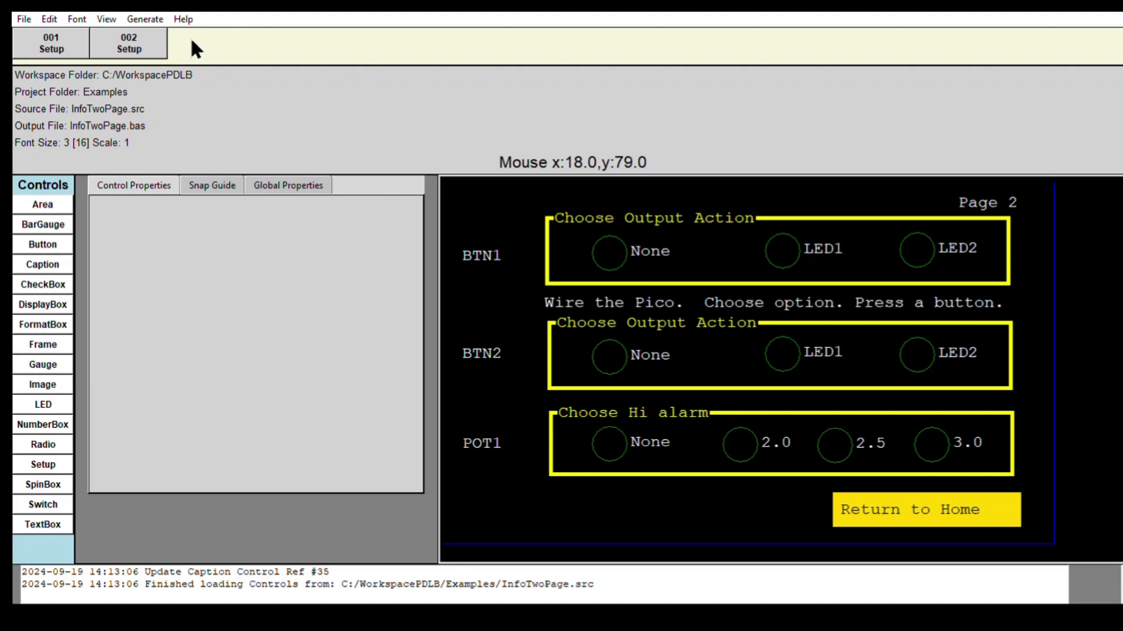
{"action": "left_click", "coordinate": [76, 40]}
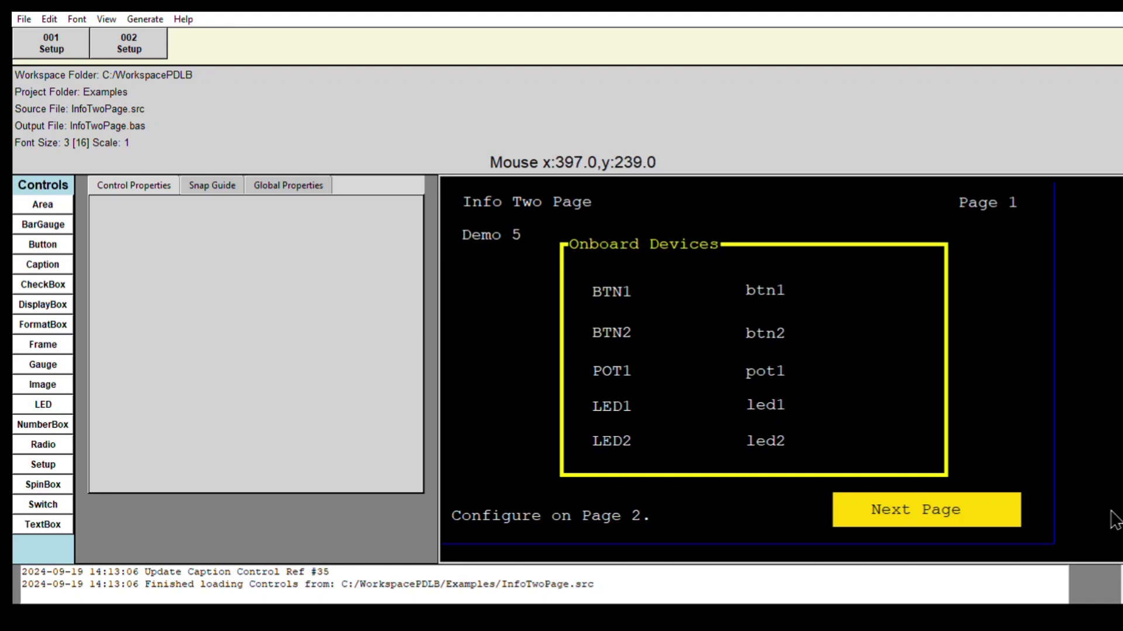
{"action": "left_click", "coordinate": [766, 290]}
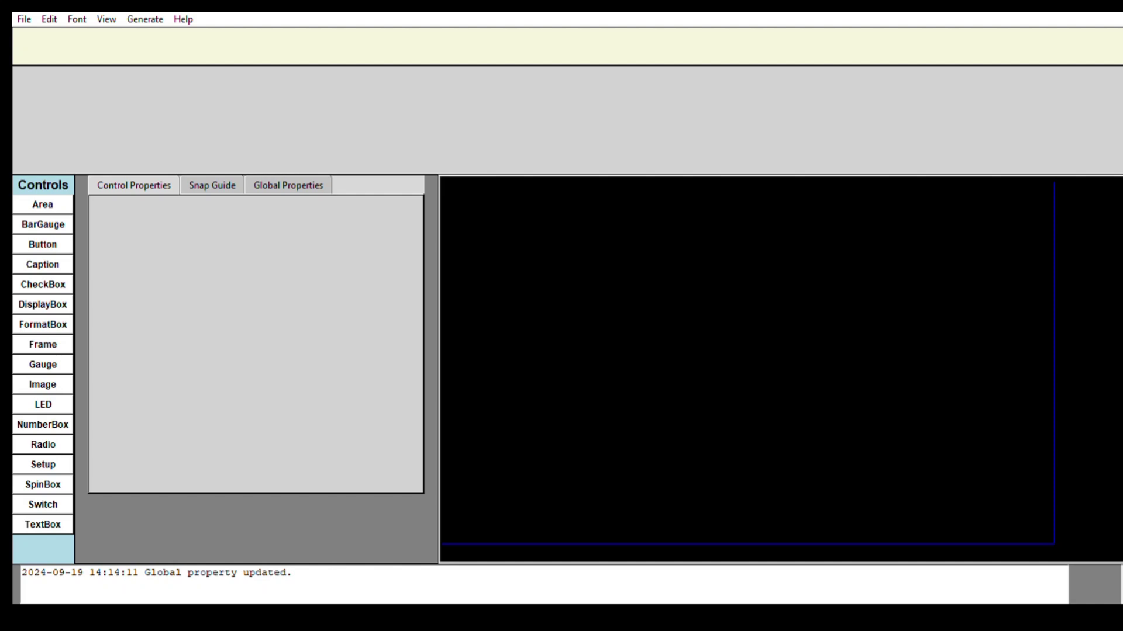
Step: Add a Caption control at X 109, Y 118 and a Stop|Start button left-aligned beneath it at X 109, Y 194
{"action": "left_click", "coordinate": [43, 264]}
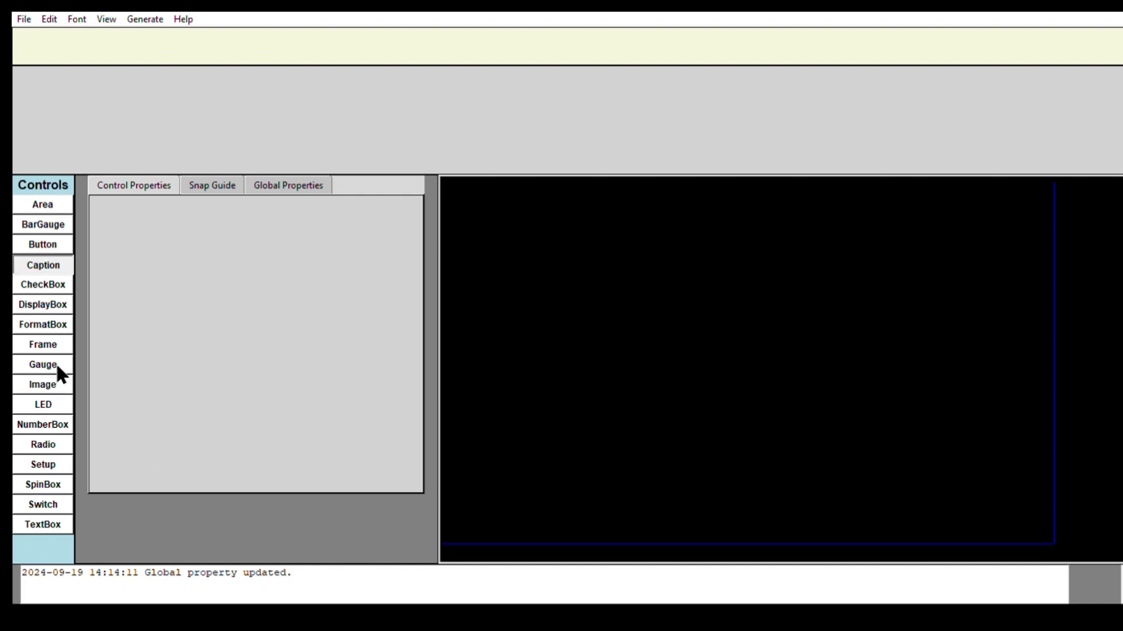
{"action": "left_click", "coordinate": [782, 378]}
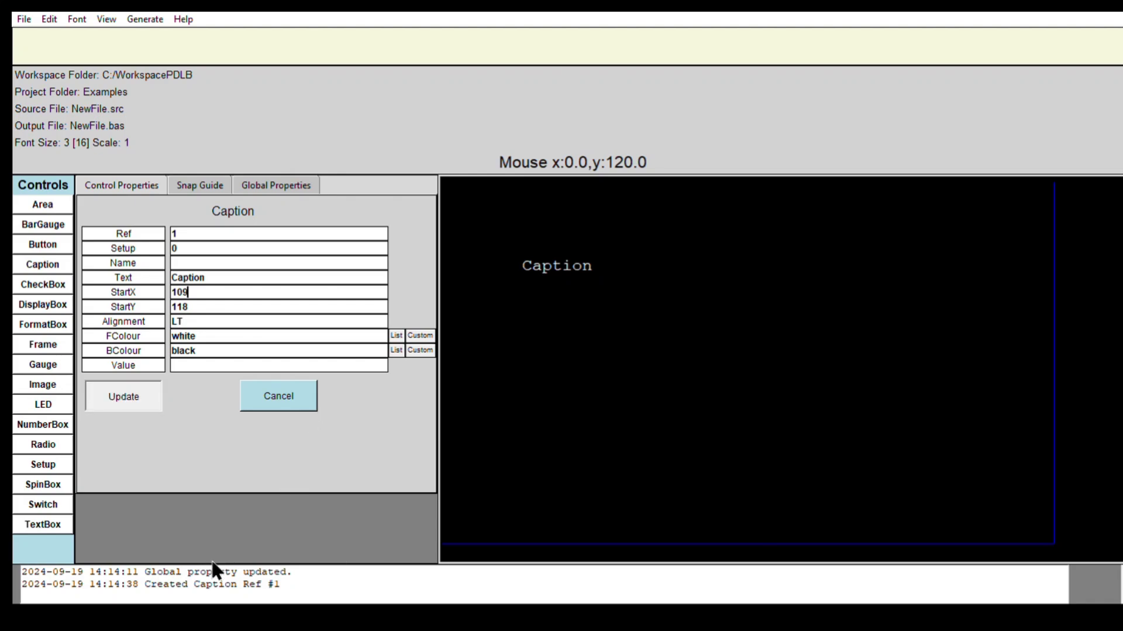
{"action": "key", "text": "Return"}
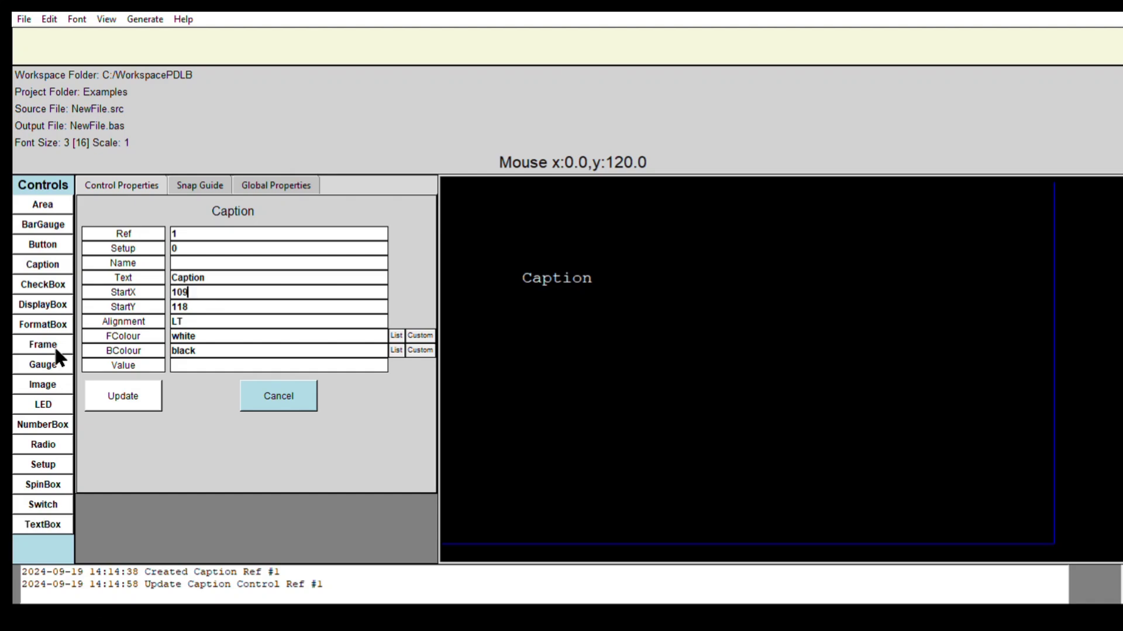
{"action": "left_click", "coordinate": [780, 465]}
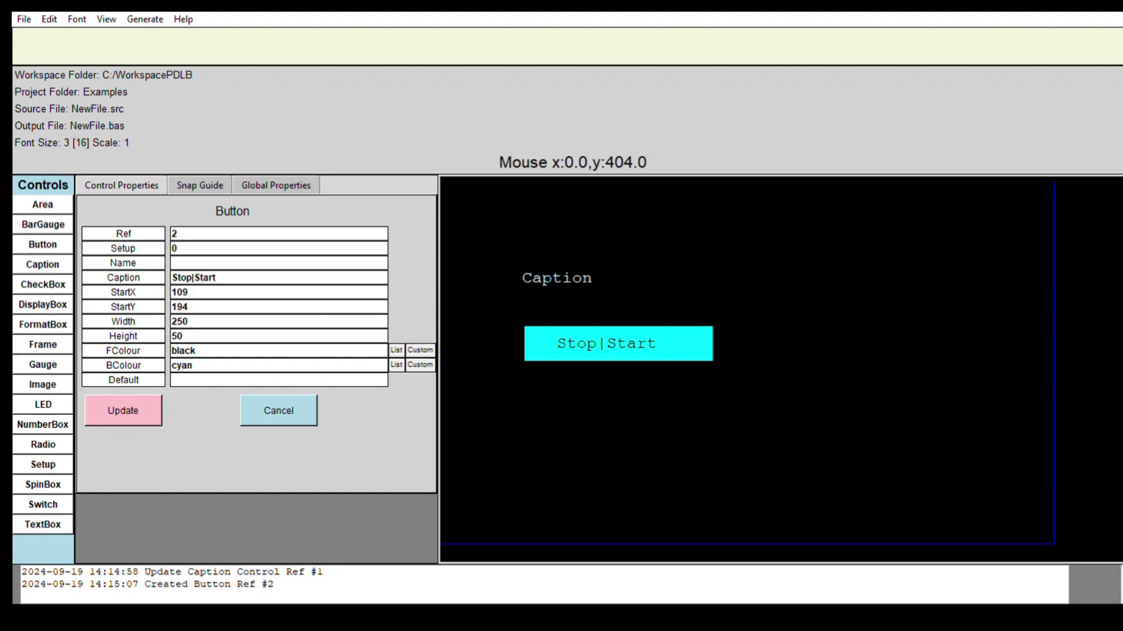
{"action": "key", "text": "Return"}
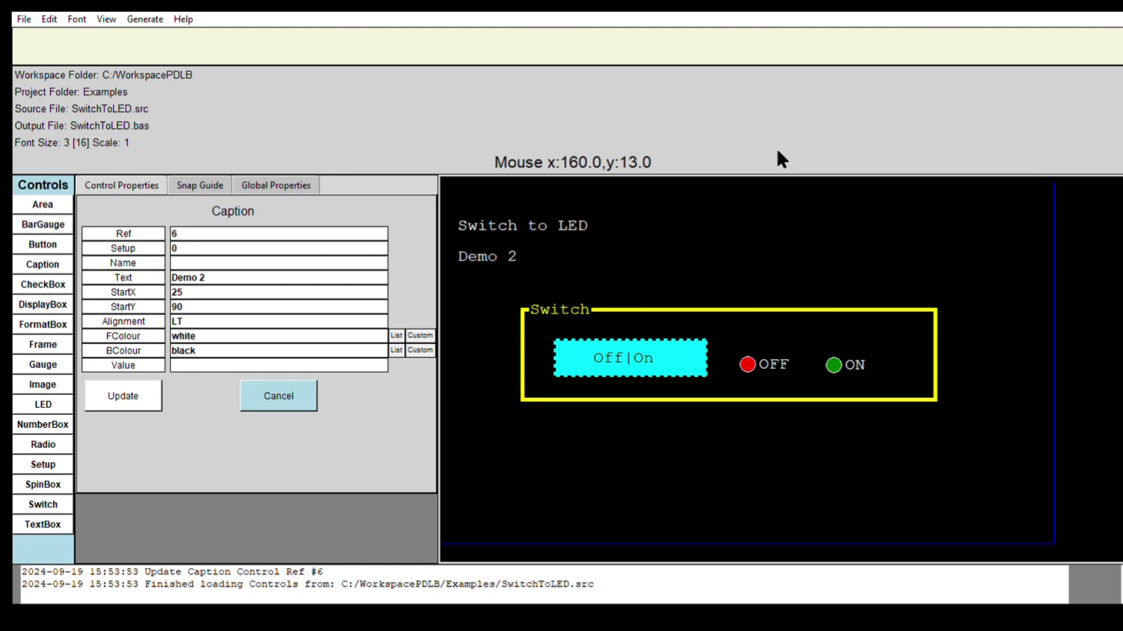
Step: Inspect the properties of the Off|On switch and the ON LED in the SwitchToLED layout
{"action": "left_click", "coordinate": [670, 354]}
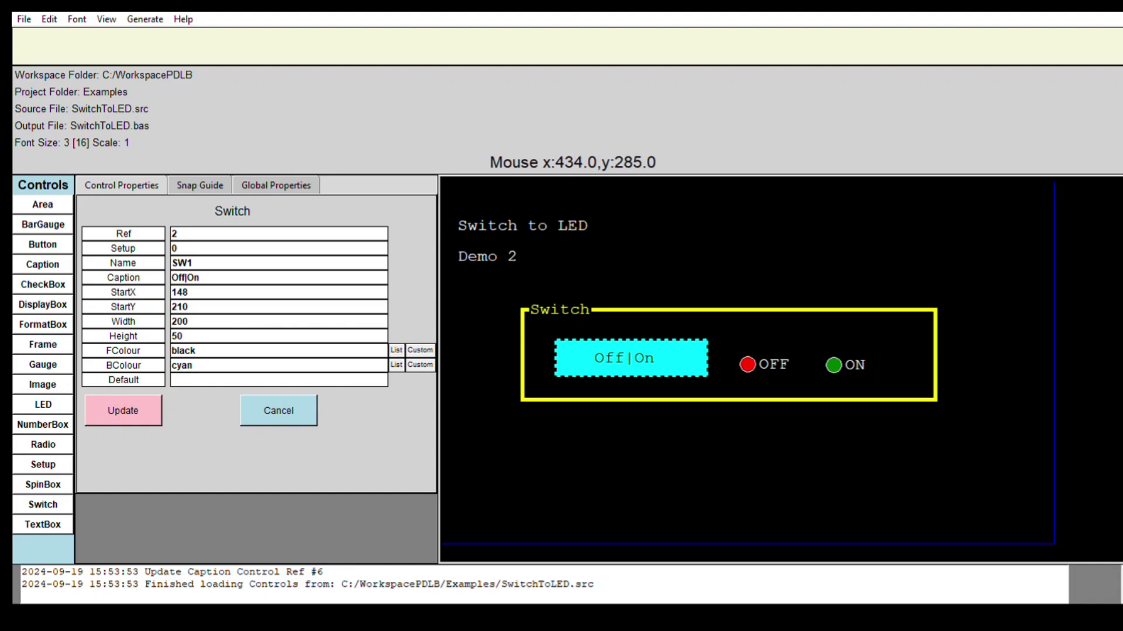
{"action": "left_click", "coordinate": [831, 369]}
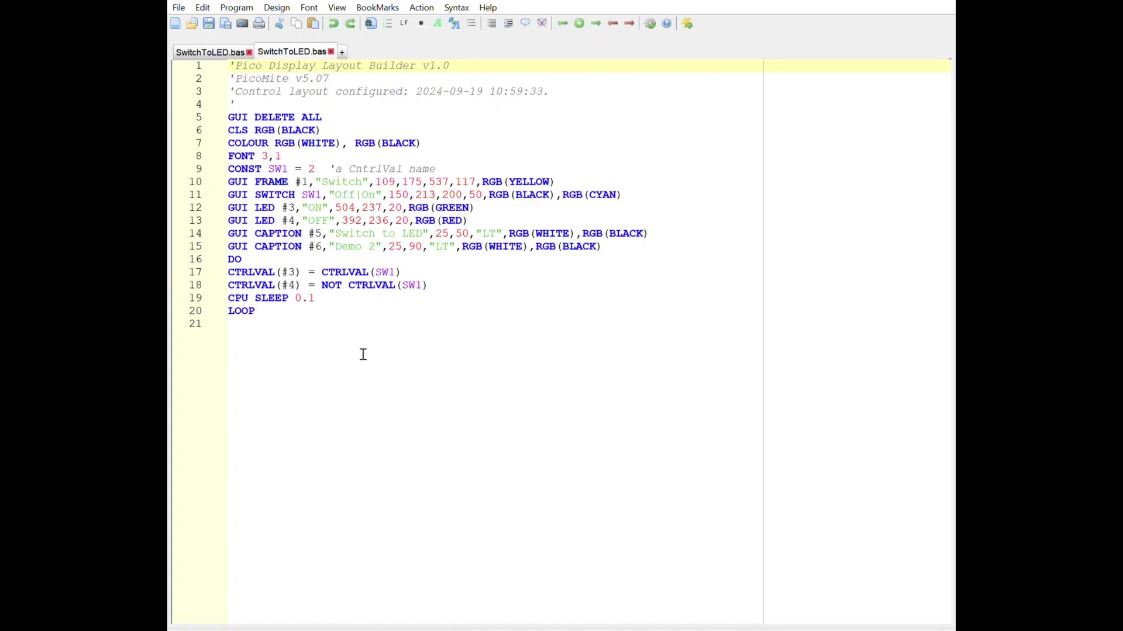
Step: Switch to MMEdit and run the SwitchToLED.bas program on the PicoMite
{"action": "left_click", "coordinate": [690, 18]}
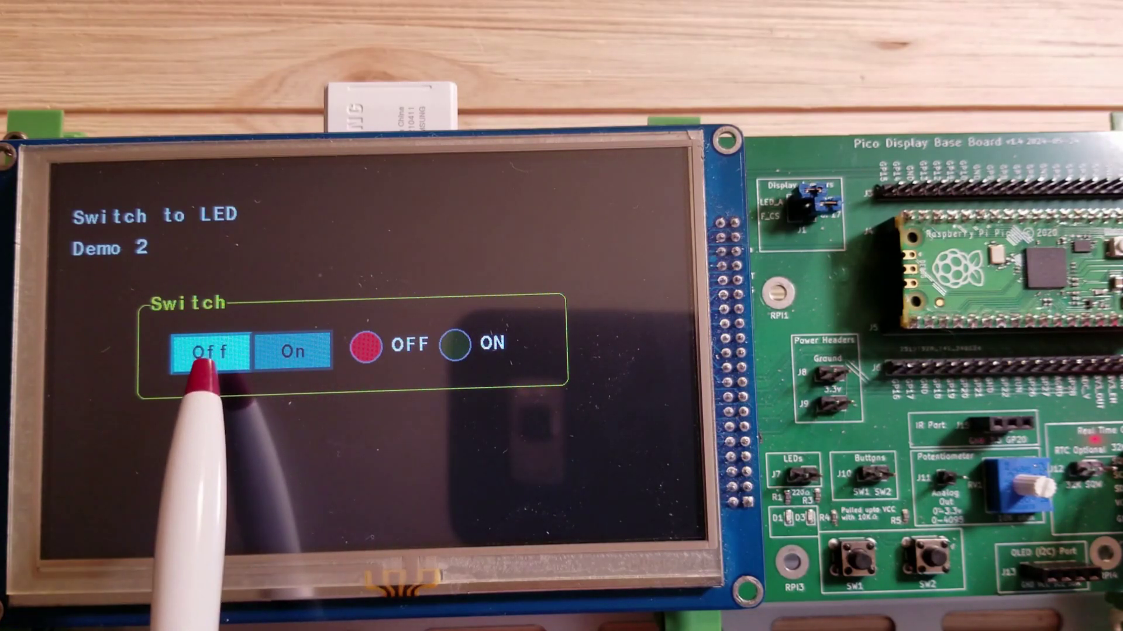
{"action": "left_click", "coordinate": [175, 358]}
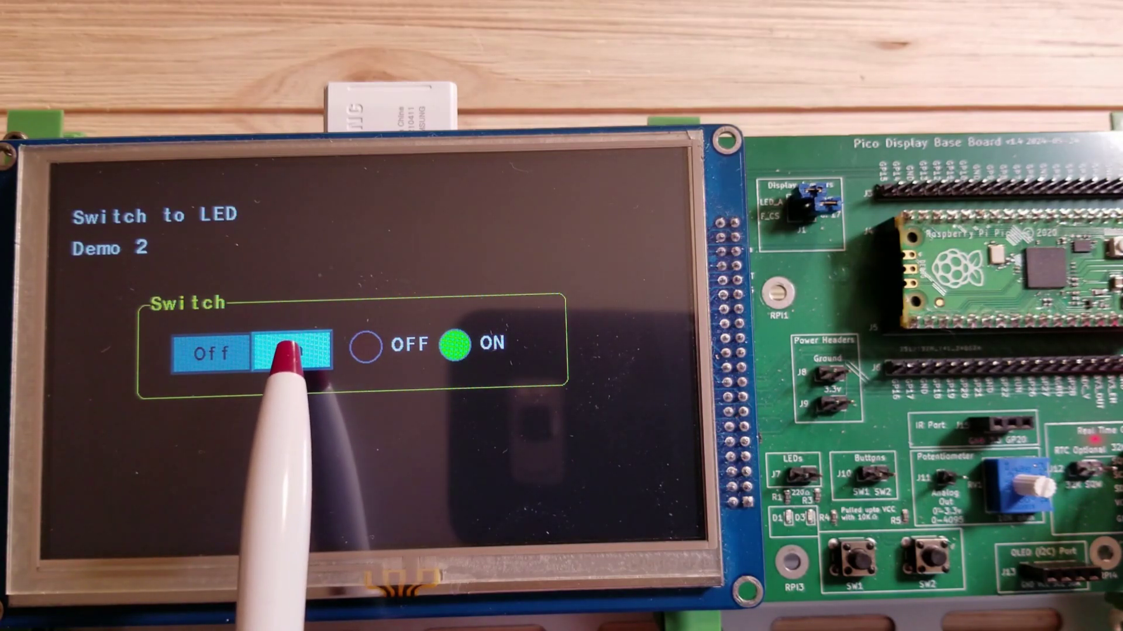
{"action": "left_click", "coordinate": [293, 352]}
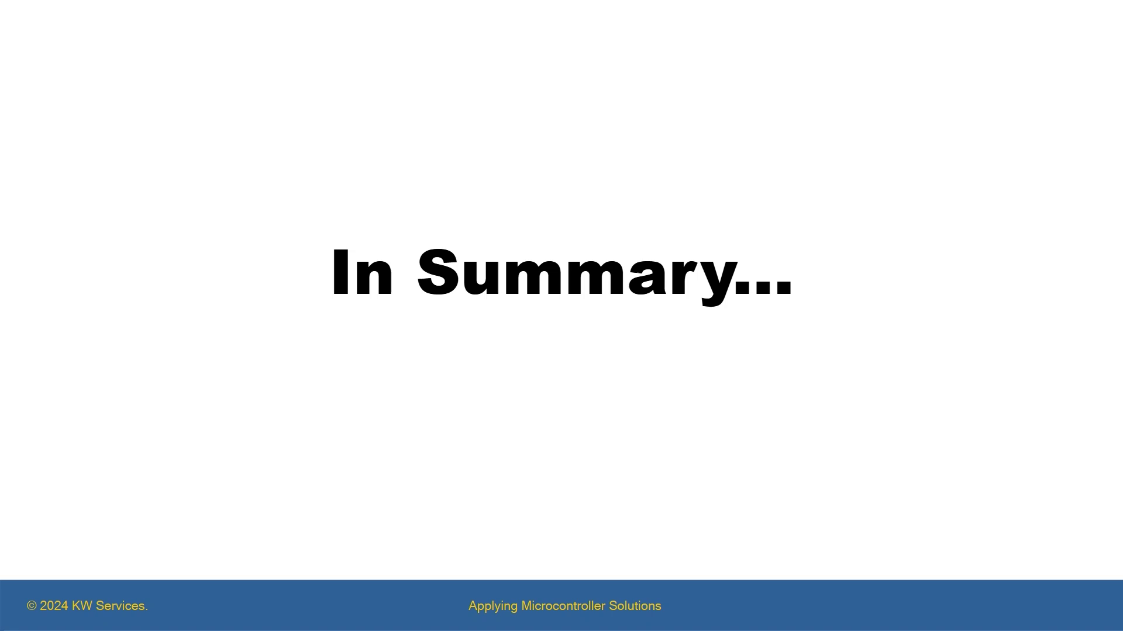
{"action": "key", "text": "Right"}
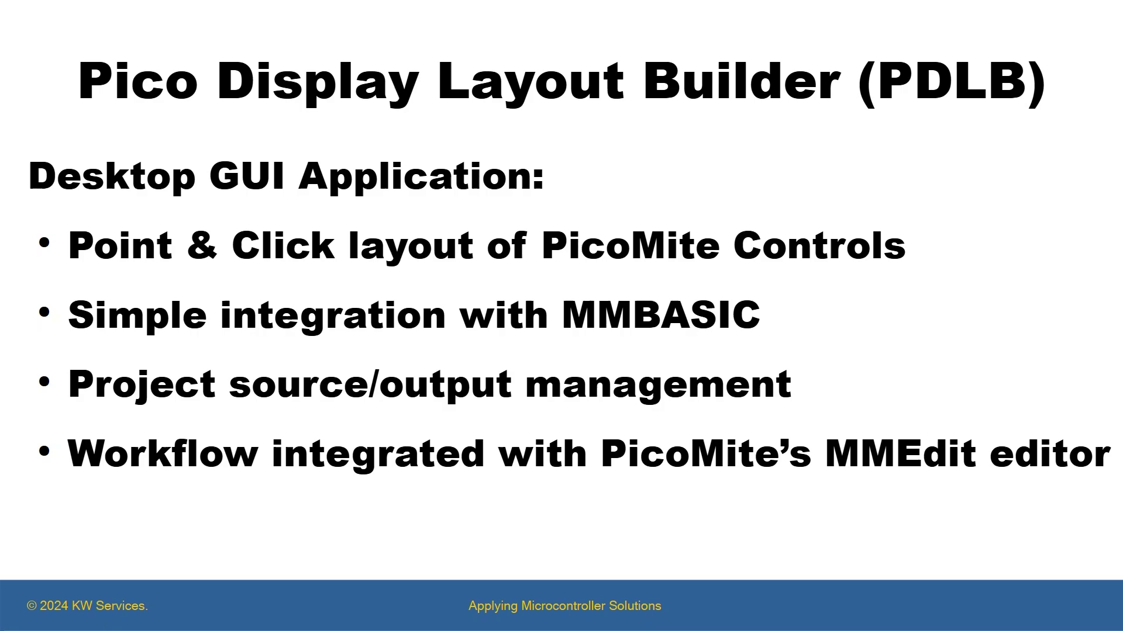
{"action": "key", "text": "Right"}
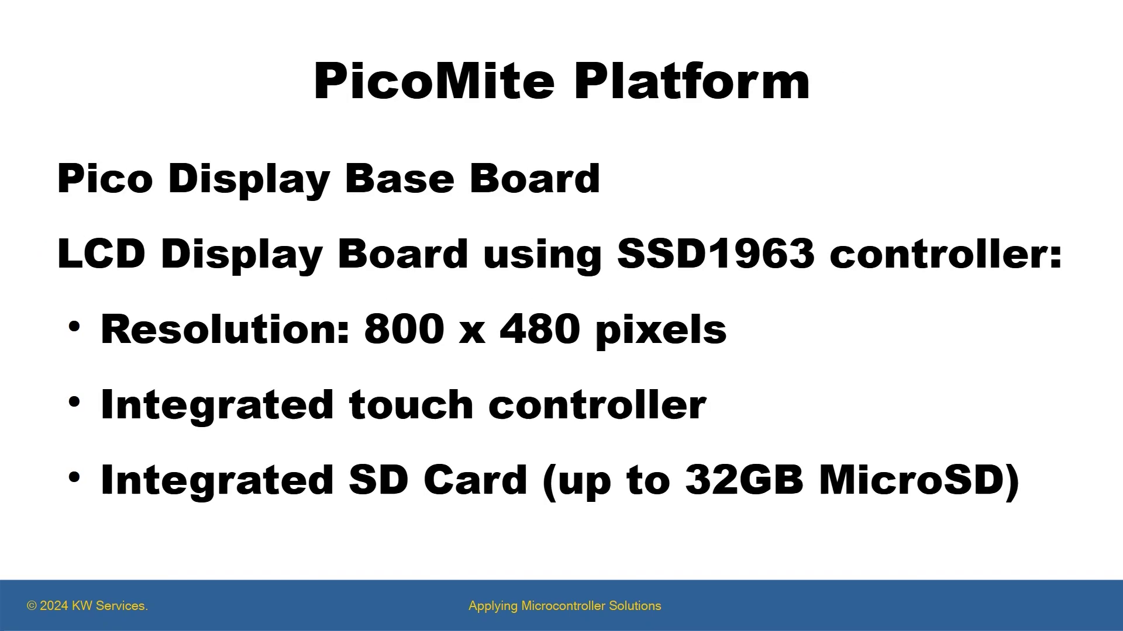